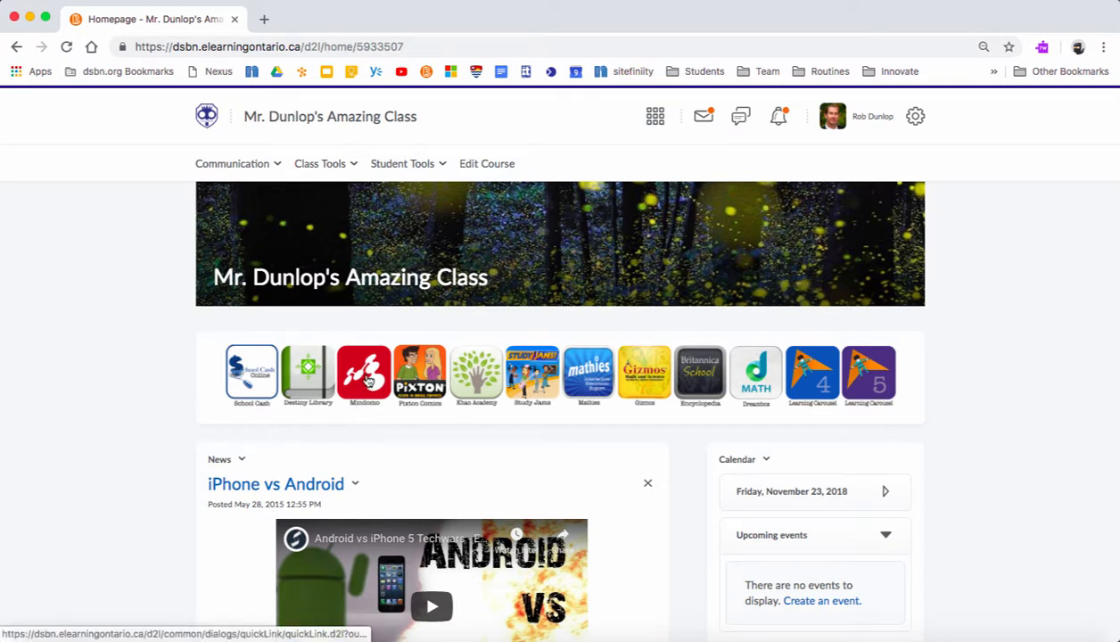
# - Launch Mindomo from the tools banner on the Brightspace class homepage
pyautogui.click(366, 382)
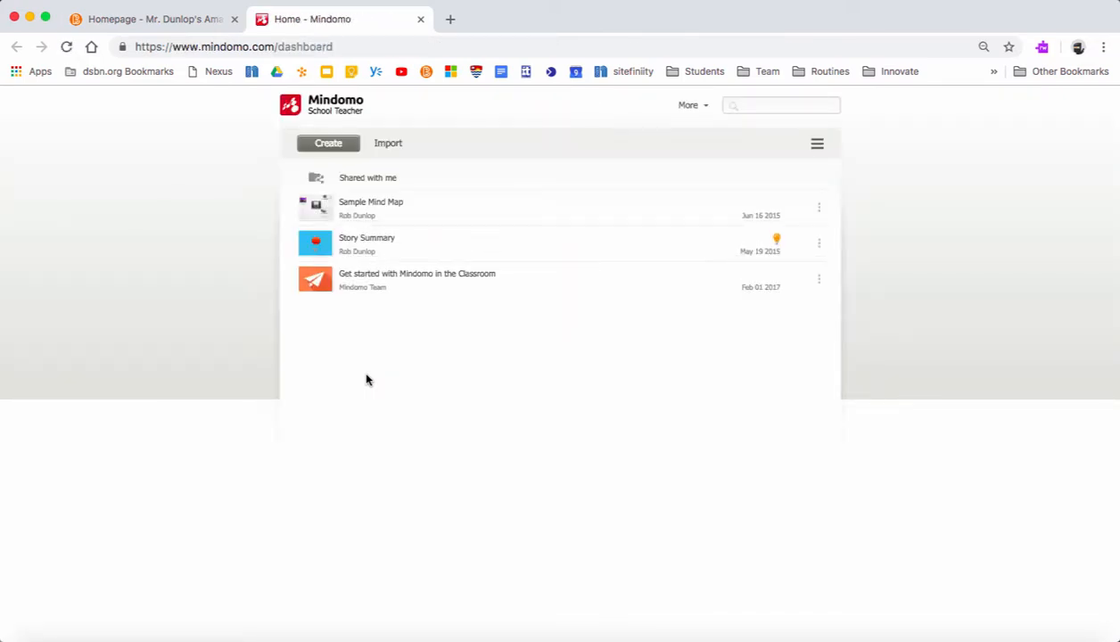
# - Create a blank assignment titled 'Test' from the Assignments templates
pyautogui.click(332, 146)
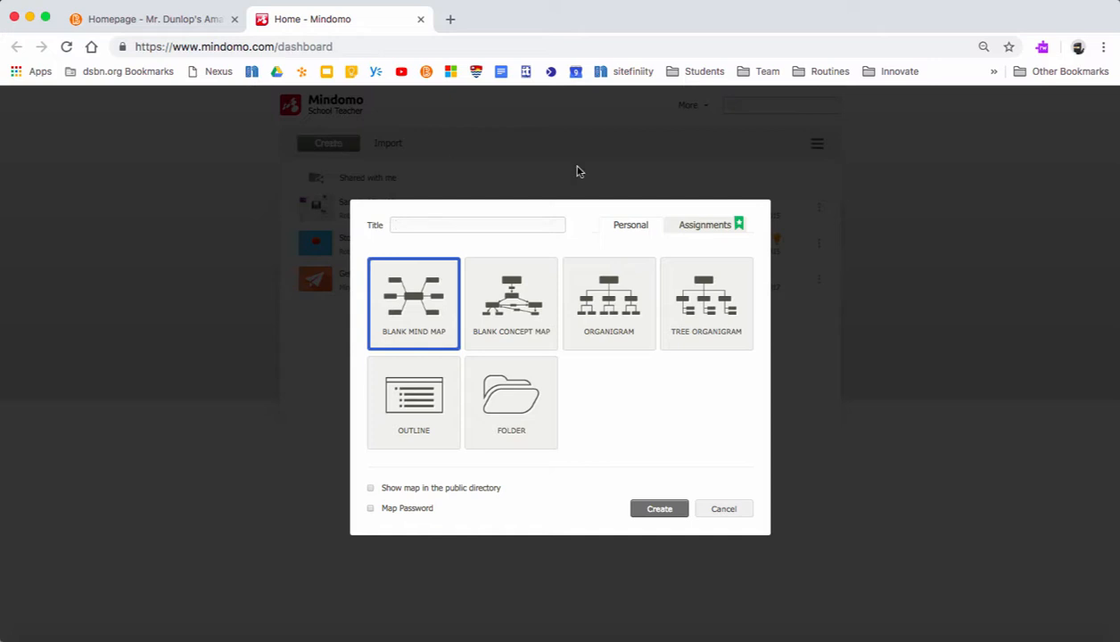
pyautogui.click(695, 233)
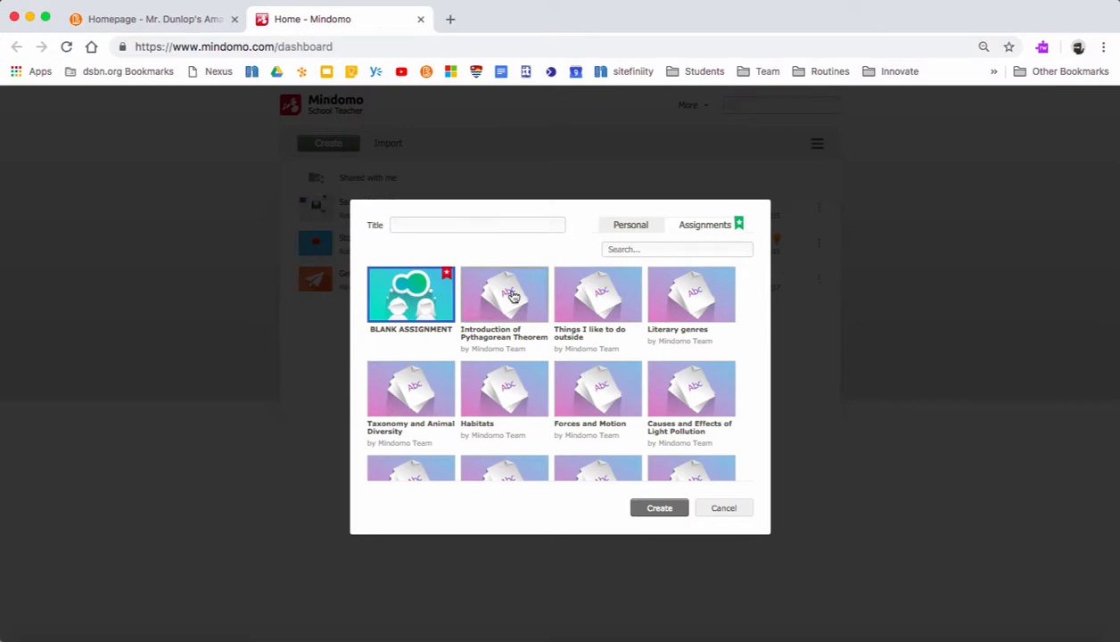
pyautogui.moveTo(513, 296)
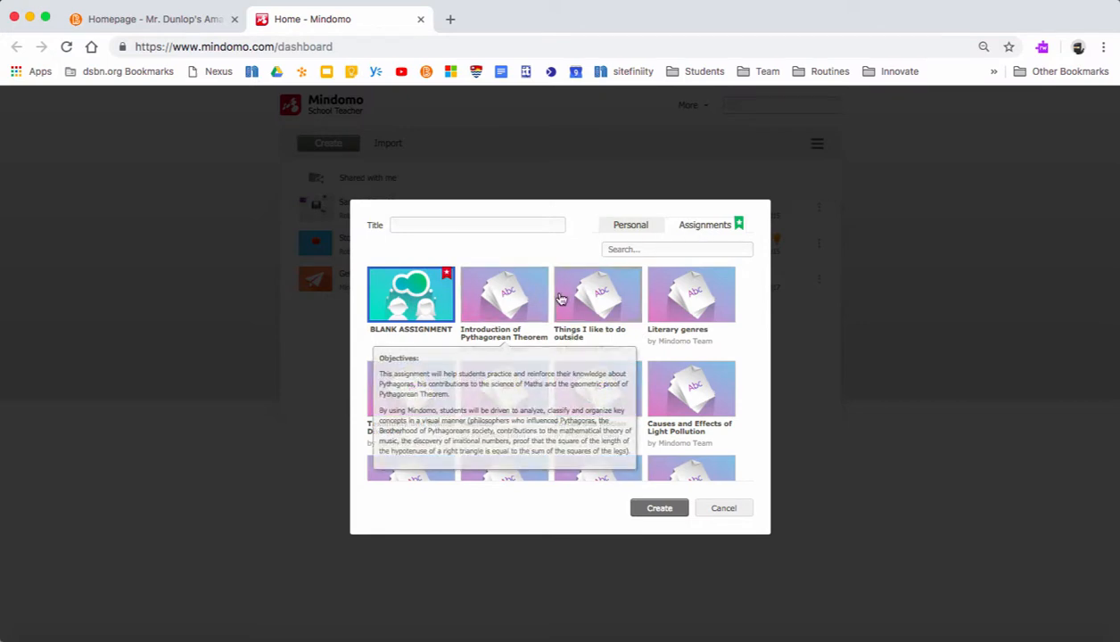
pyautogui.moveTo(577, 299)
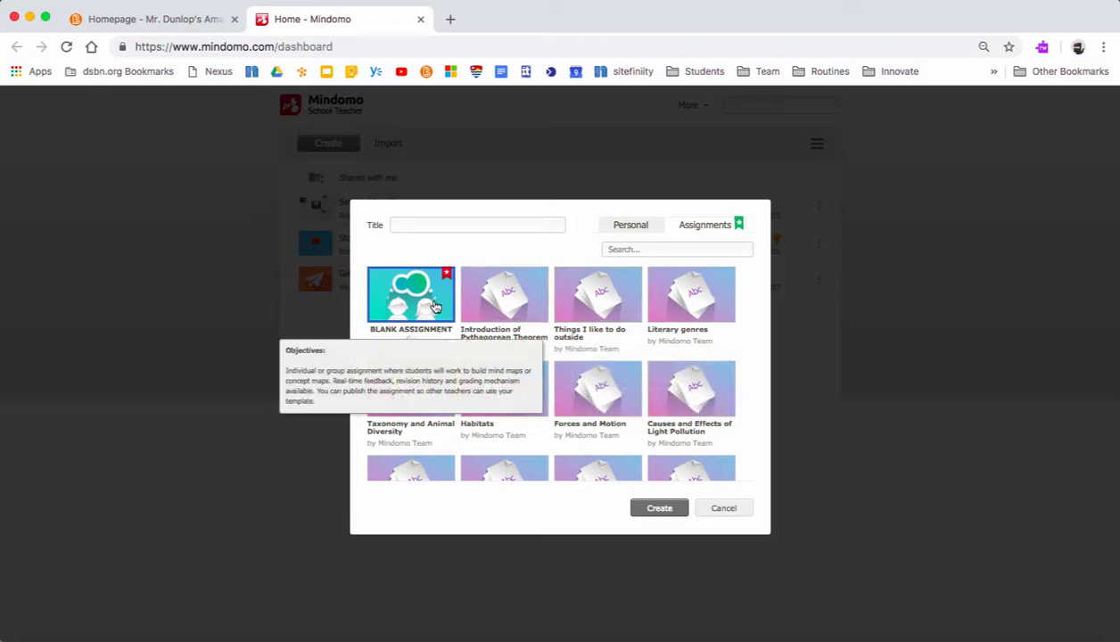
pyautogui.click(417, 227)
pyautogui.write('Test')
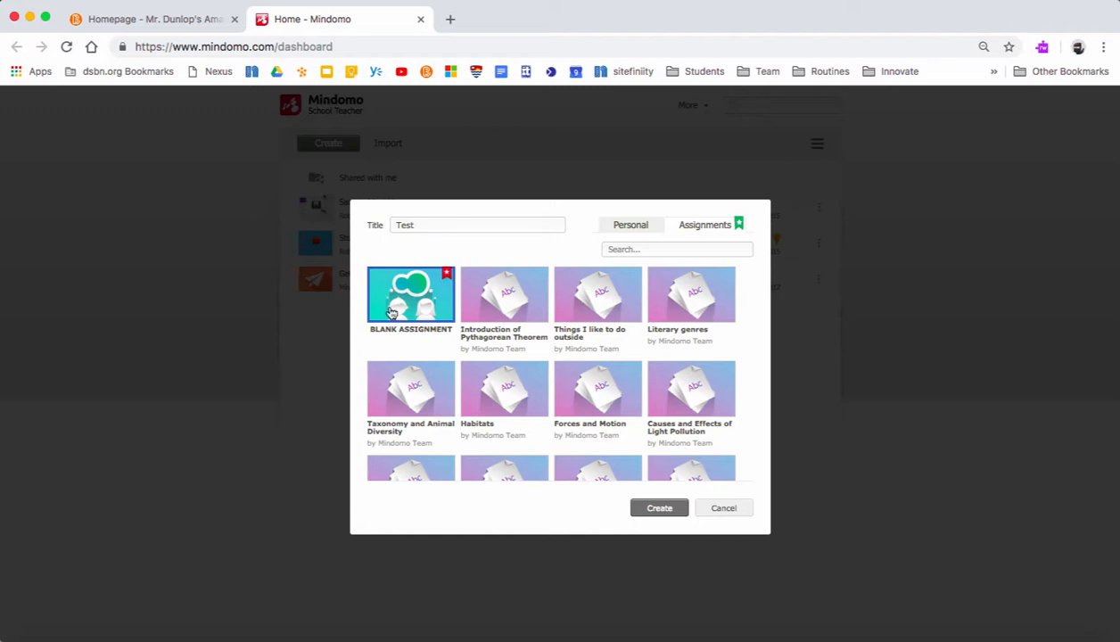
pyautogui.moveTo(395, 310)
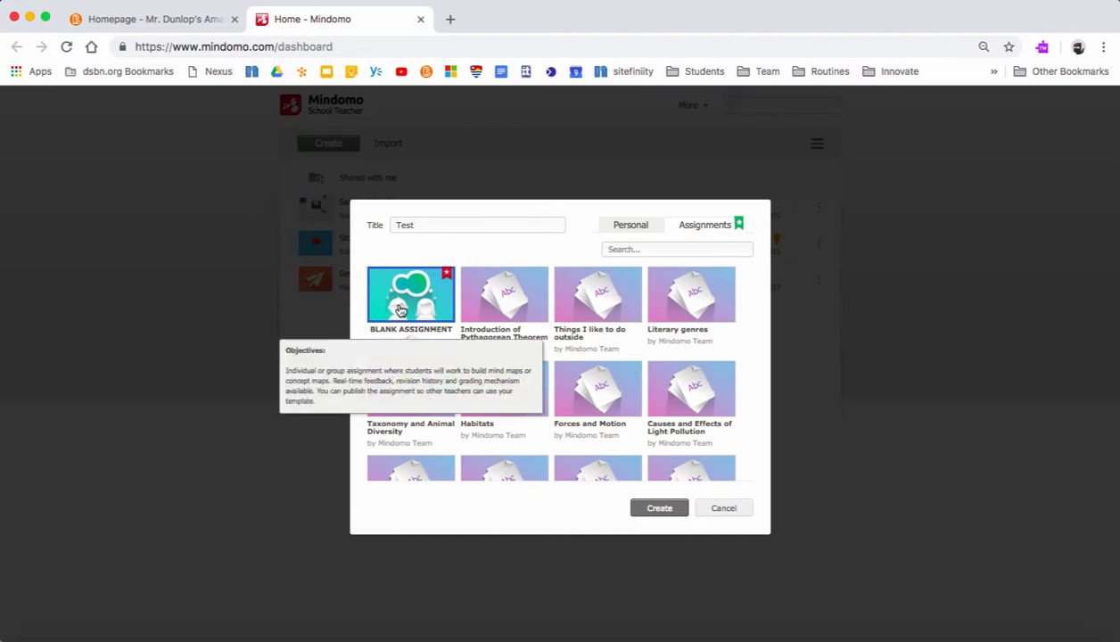
pyautogui.click(654, 508)
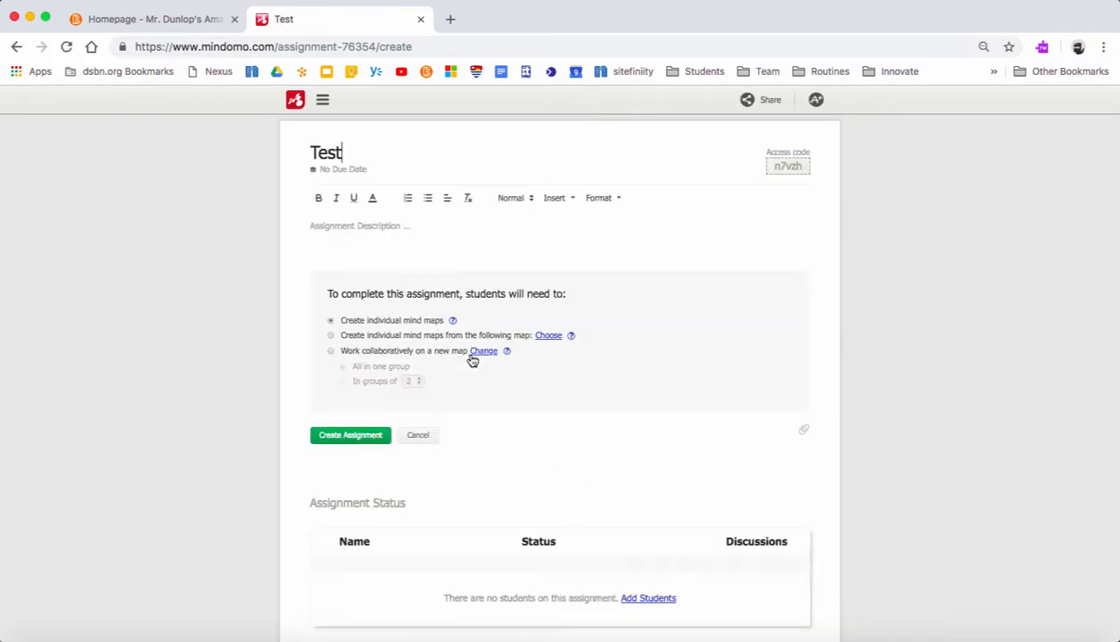
# - Pick November 28 as the due date and enter 'Instructions' as the assignment description
pyautogui.click(337, 170)
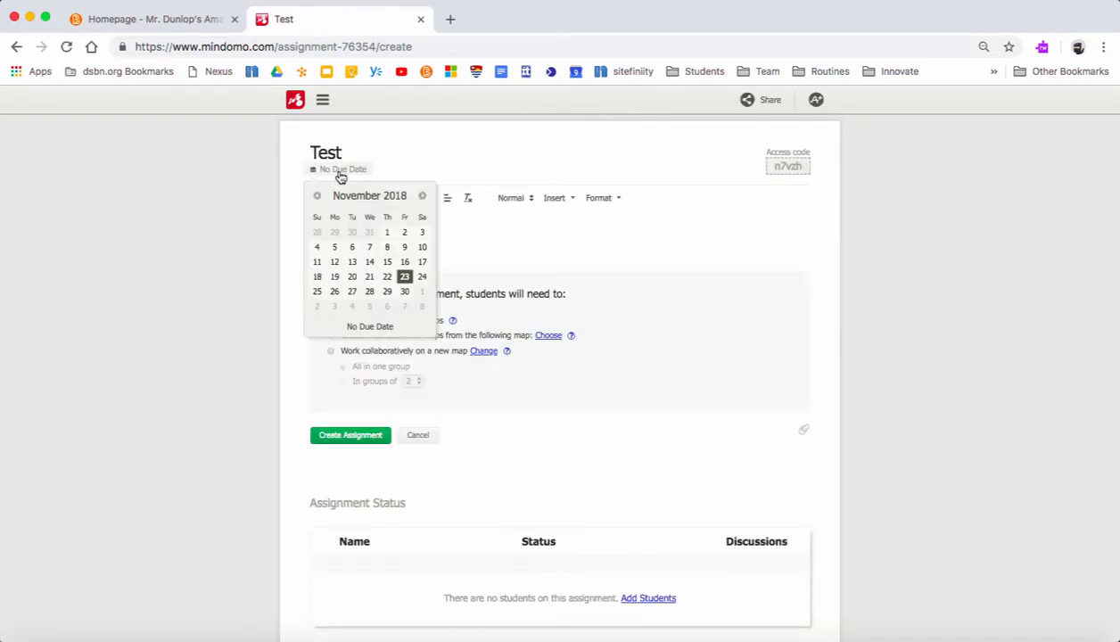
pyautogui.click(369, 292)
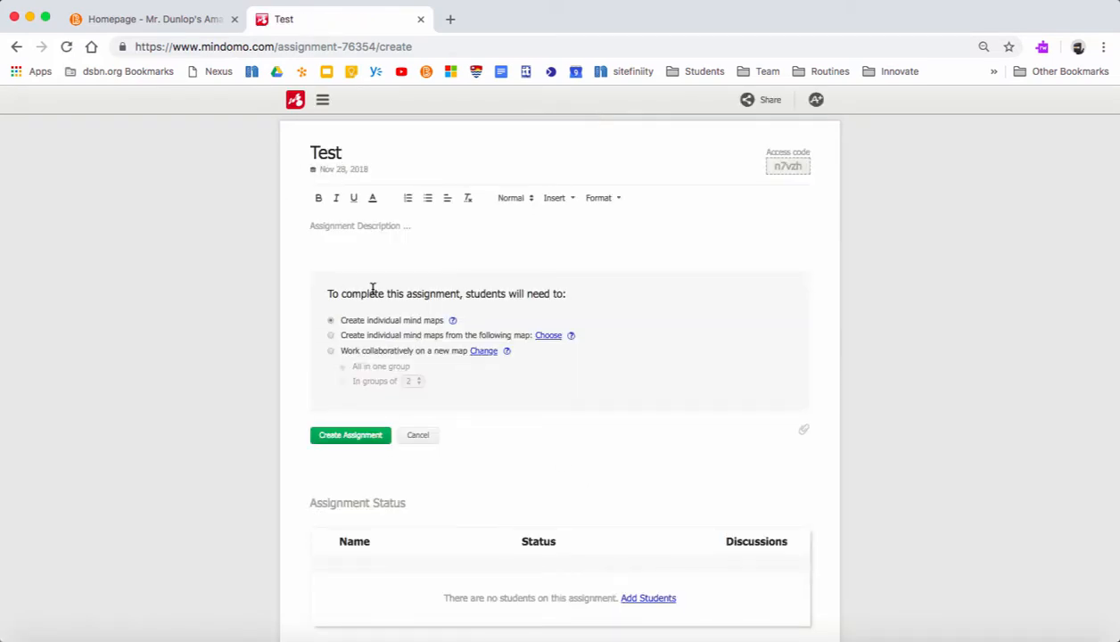
pyautogui.write('Instructions')
pyautogui.scroll(-1, 462, 287)
pyautogui.scroll(-1, 463, 290)
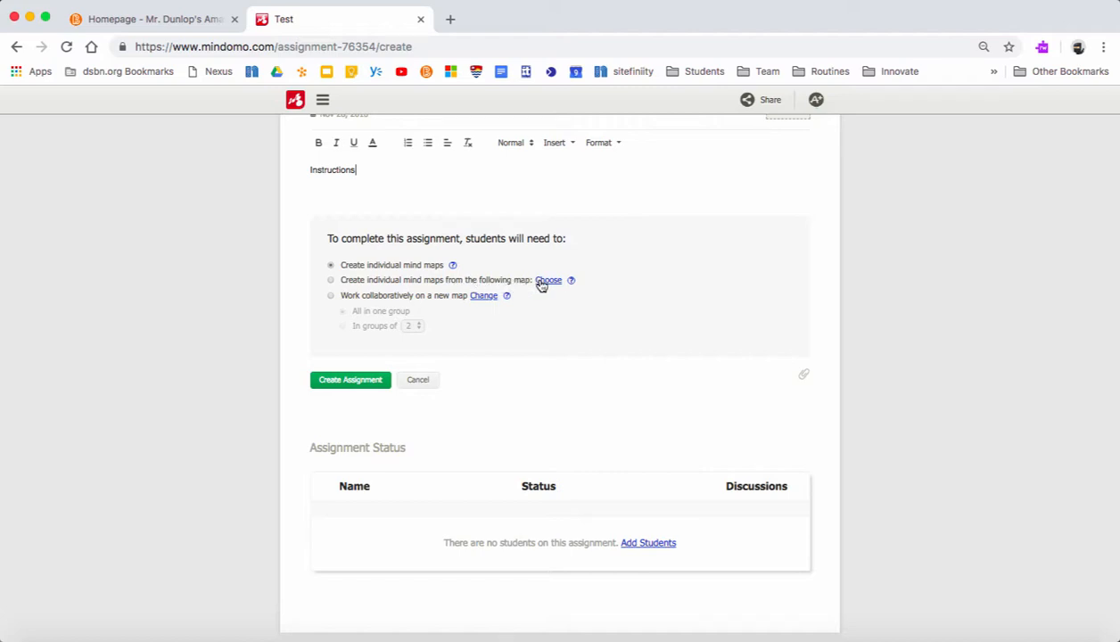
# - Set 'Work collaboratively on a new map' in groups of 3 and create the assignment
pyautogui.click(331, 296)
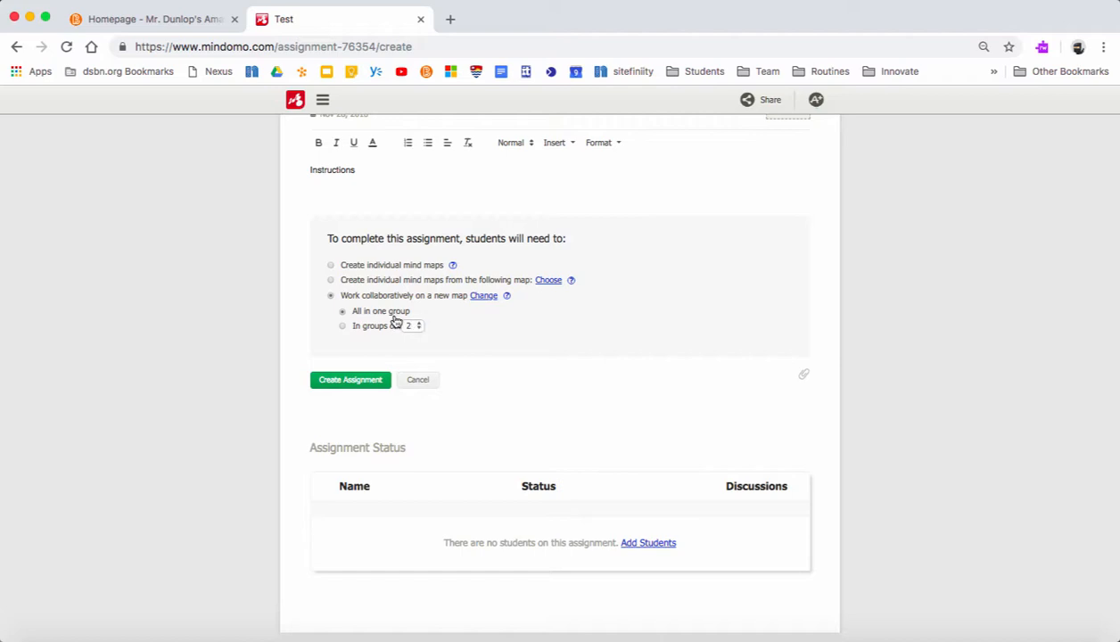
pyautogui.click(342, 326)
pyautogui.click(419, 328)
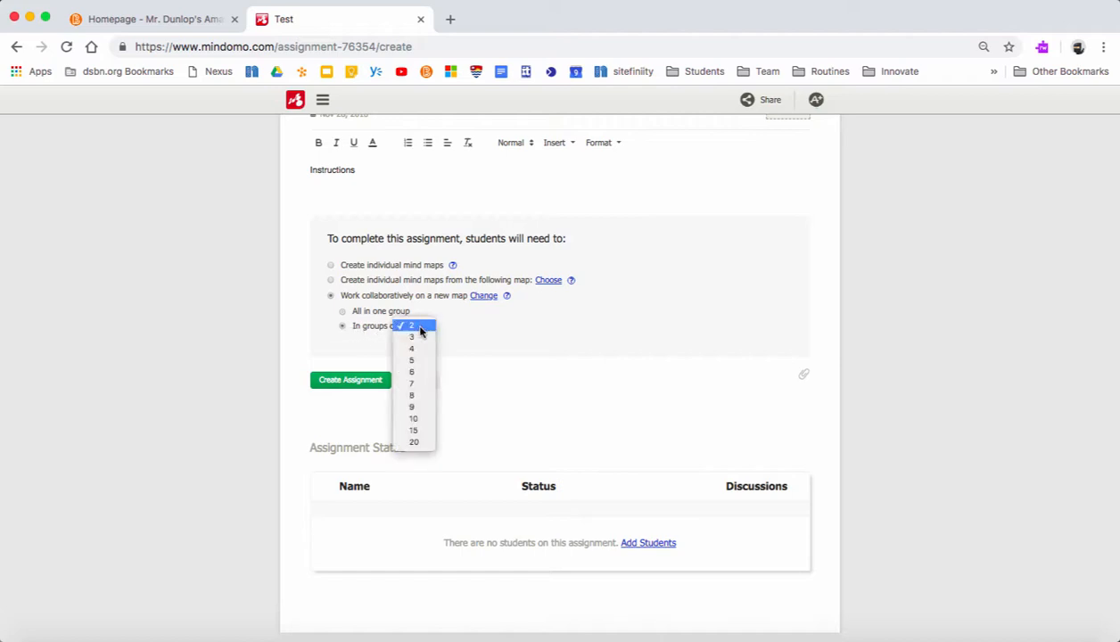
pyautogui.click(420, 327)
pyautogui.click(421, 328)
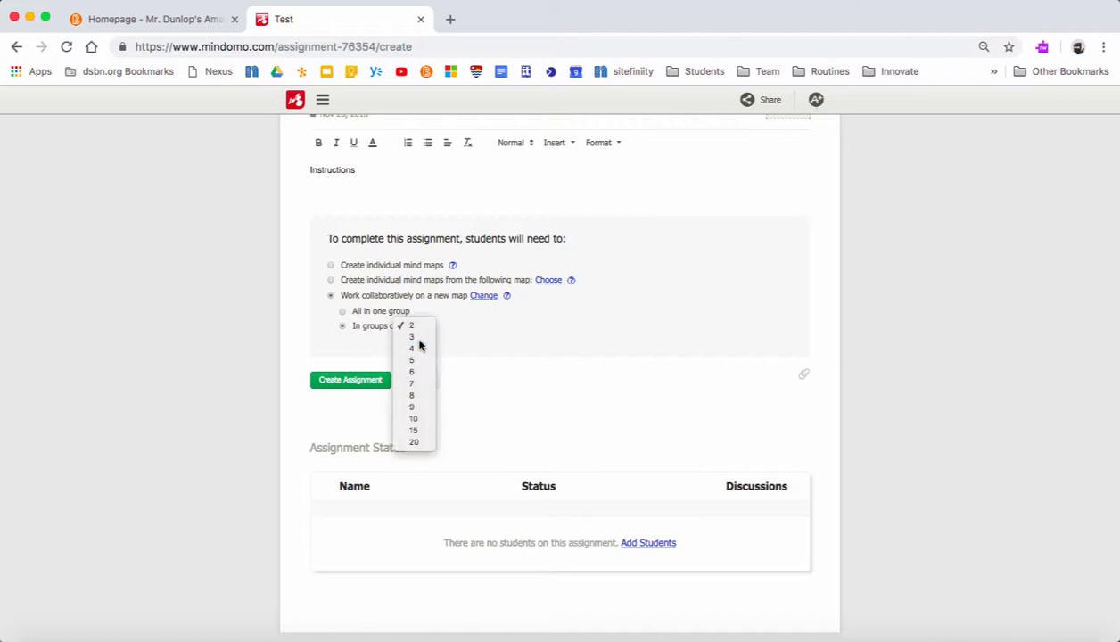
pyautogui.click(419, 342)
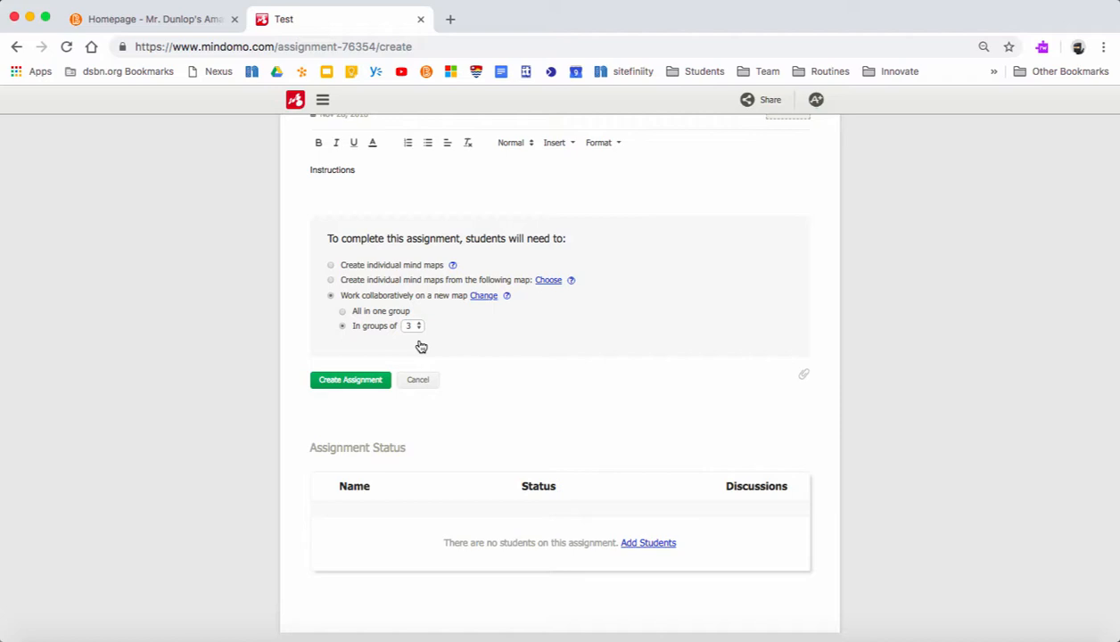
pyautogui.click(363, 384)
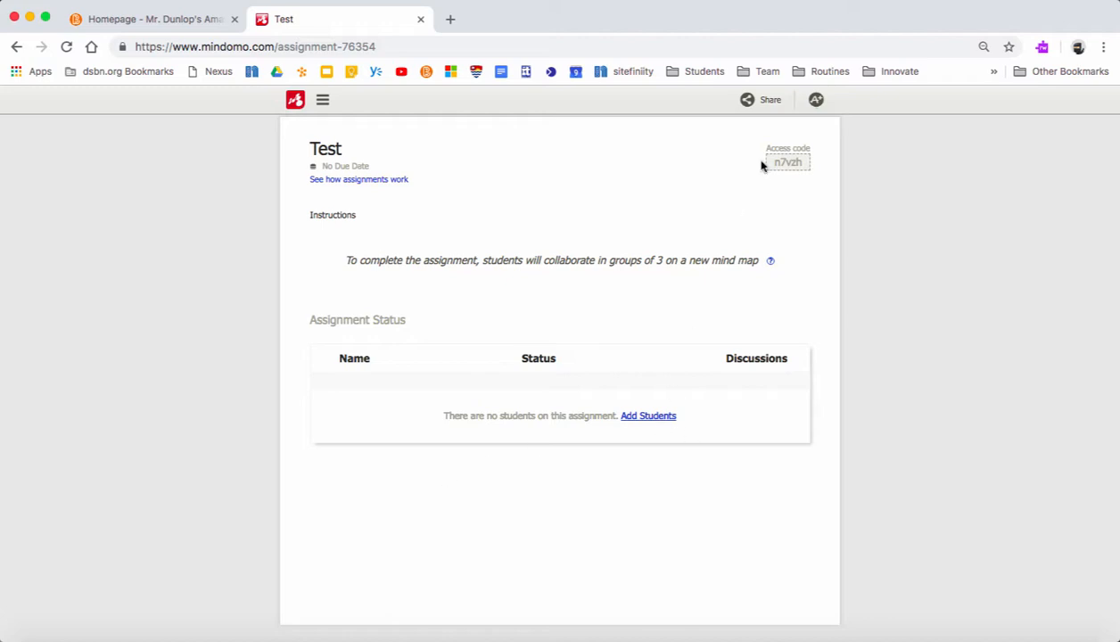
# - View the assignment's access code, close the tab, and relaunch Mindomo from Brightspace
pyautogui.click(783, 164)
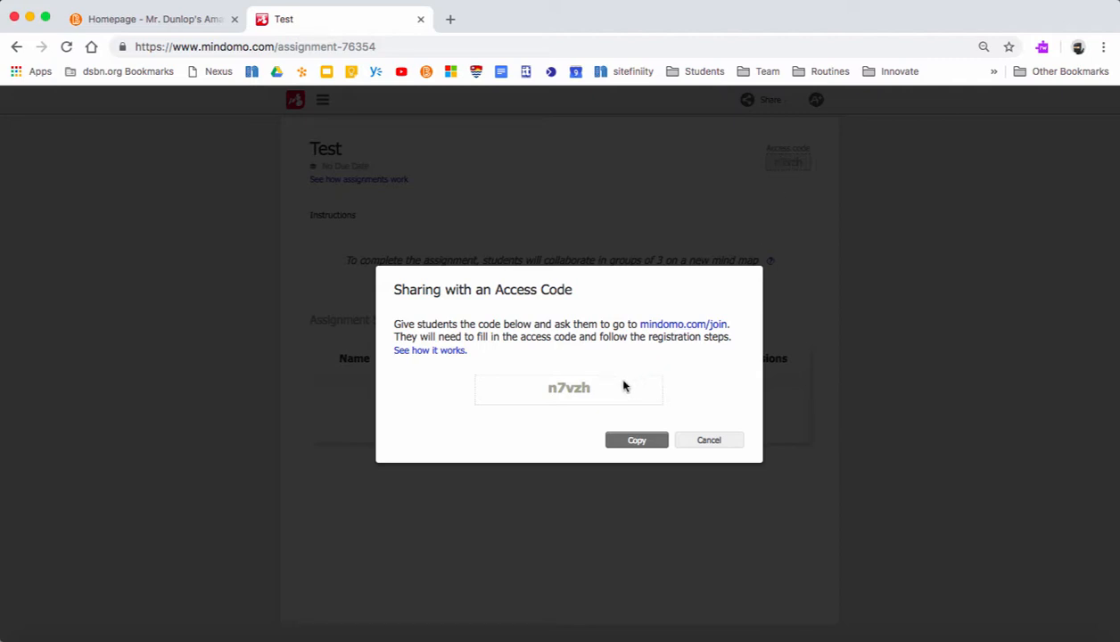
pyautogui.press('super+w')
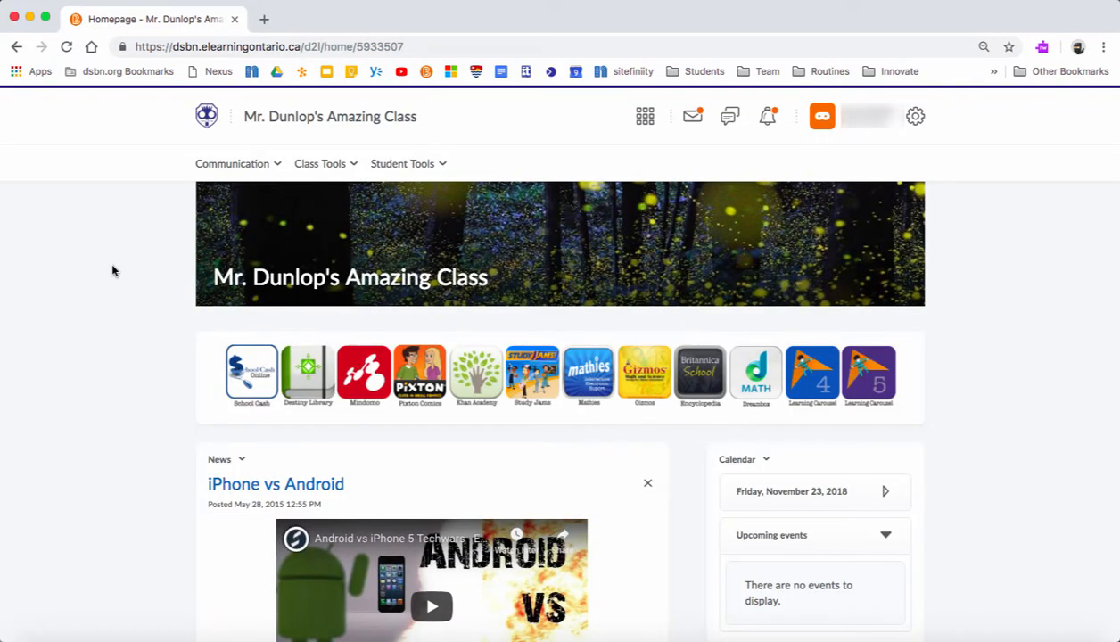
pyautogui.click(359, 385)
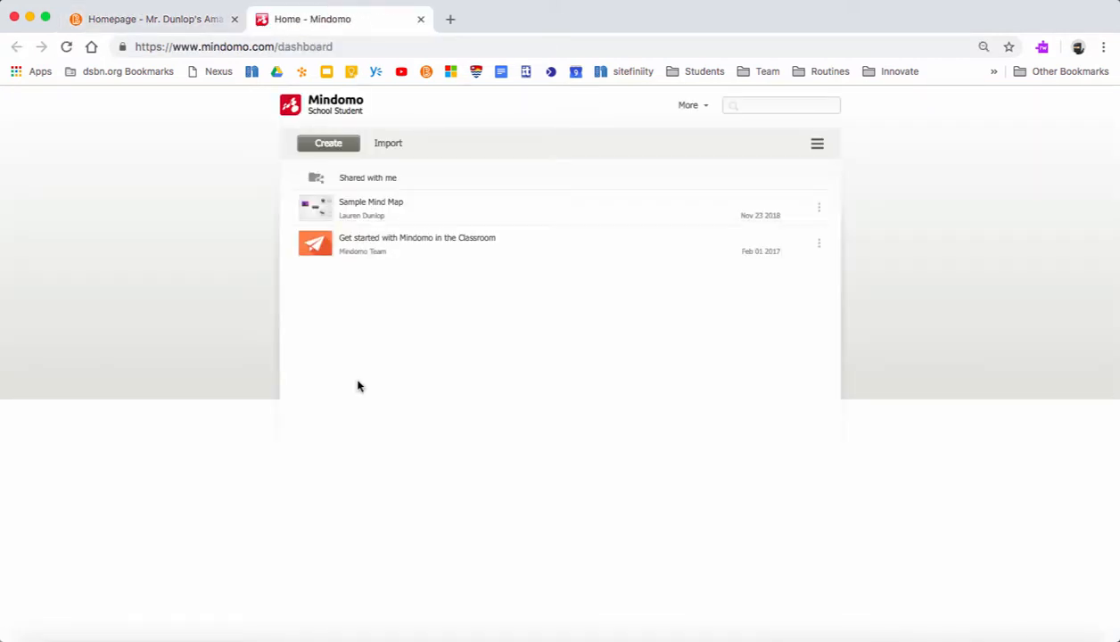
# - Join the Test assignment by pasting its code into the Join an Assignment dialog
pyautogui.click(817, 147)
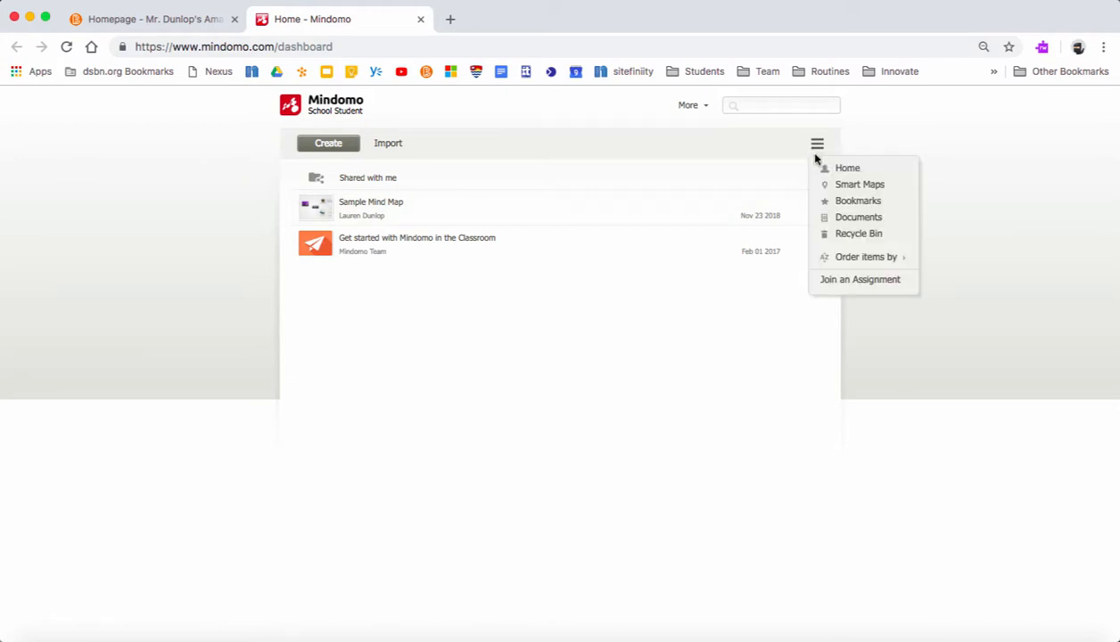
pyautogui.click(845, 283)
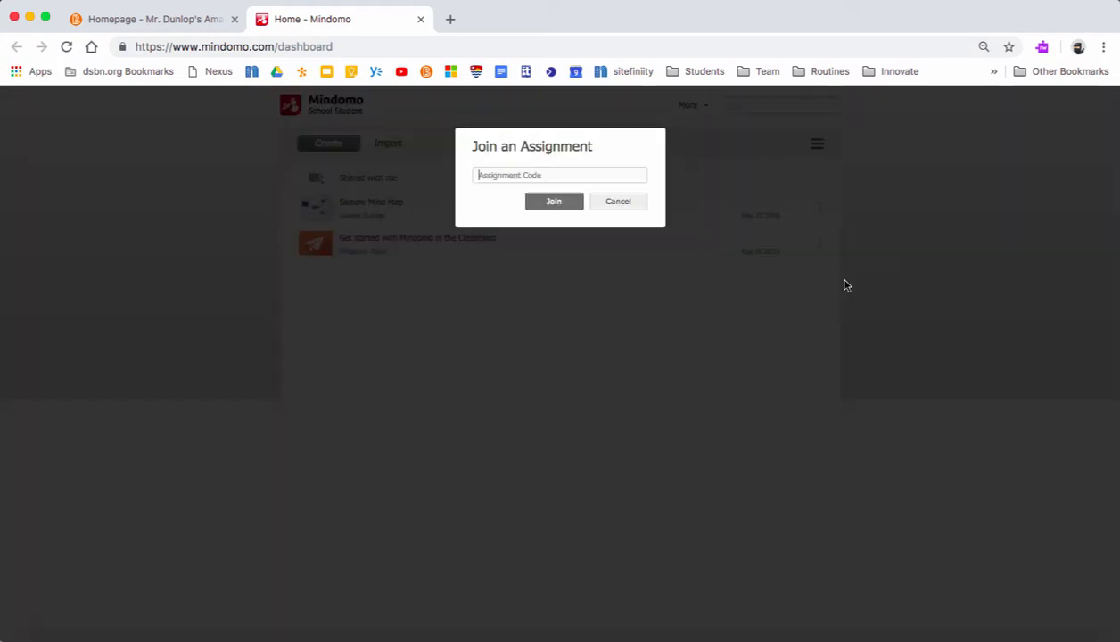
pyautogui.click(572, 177)
pyautogui.click(564, 205)
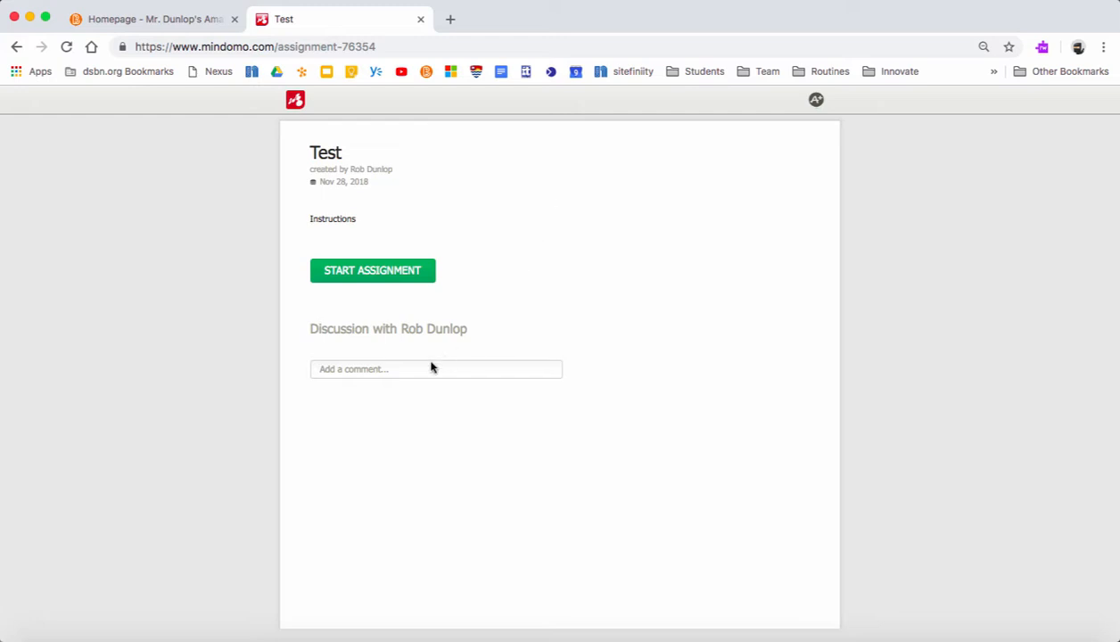
# - Start the Test assignment with 'Create a New Group' selected
pyautogui.click(361, 281)
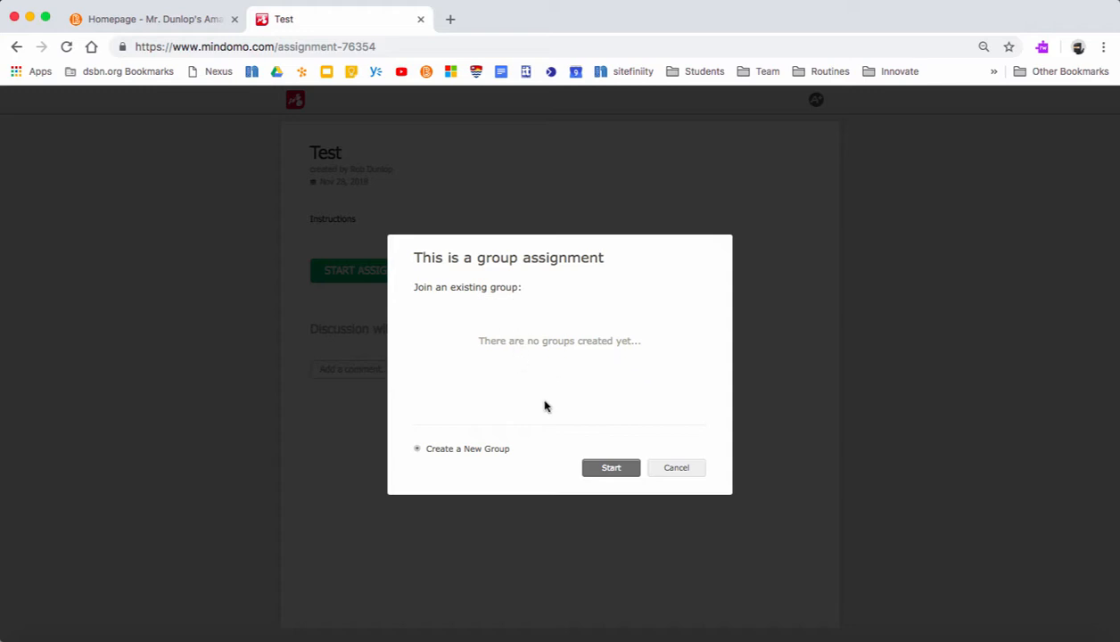
pyautogui.click(605, 470)
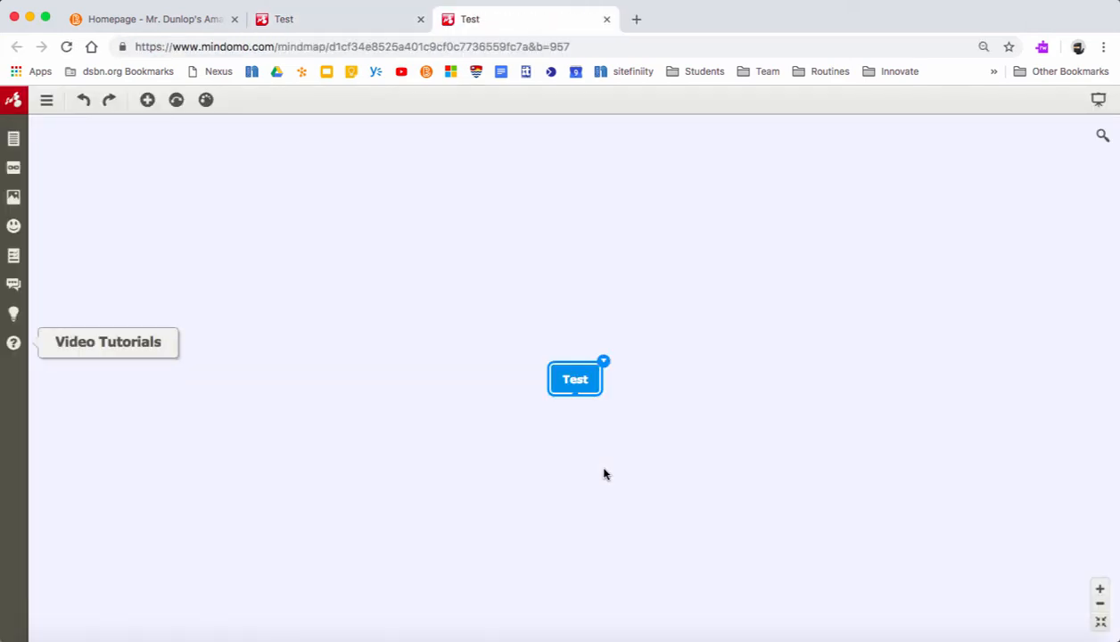
# - Add six Main topic branches and one Subtopic to the map, then close the map tab
pyautogui.doubleClick(305, 264)
pyautogui.doubleClick(260, 462)
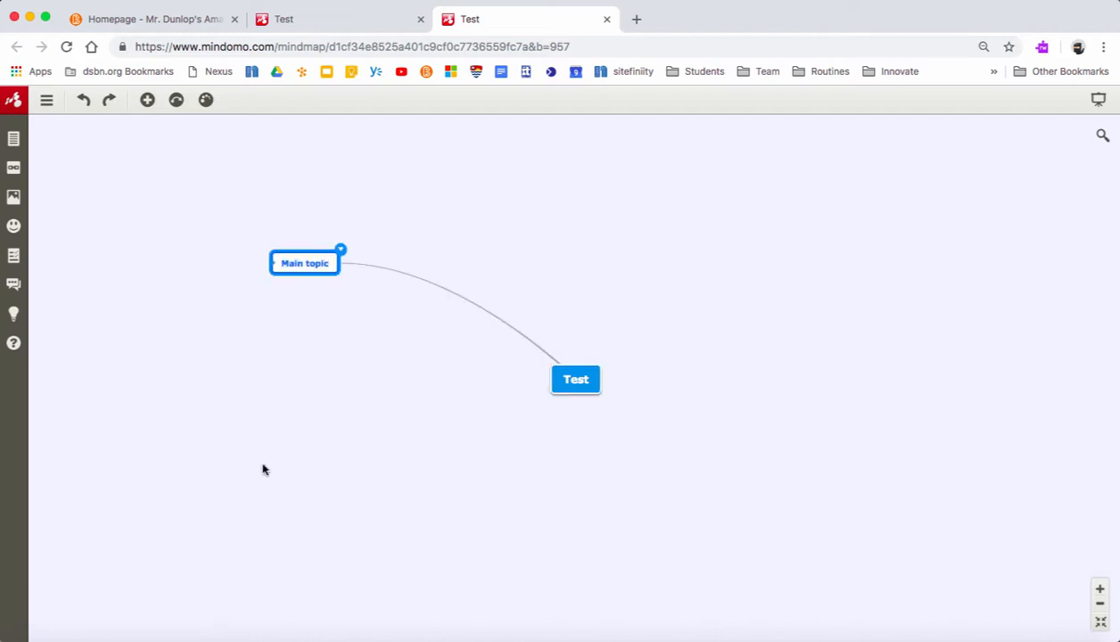
pyautogui.doubleClick(205, 205)
pyautogui.doubleClick(195, 258)
pyautogui.doubleClick(817, 271)
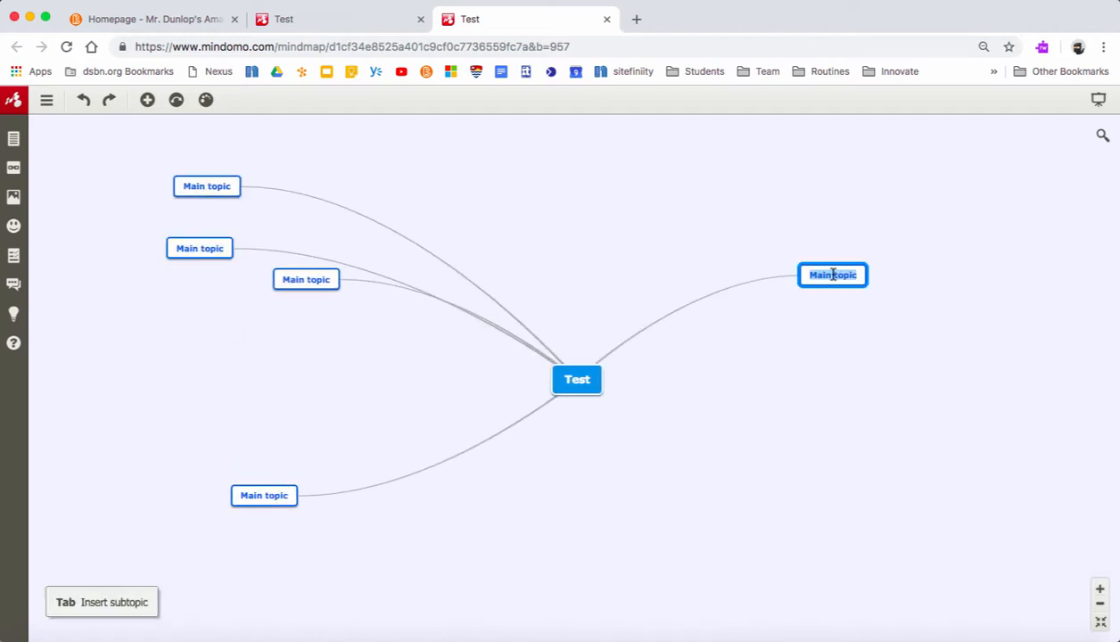
pyautogui.press('Tab')
pyautogui.doubleClick(900, 569)
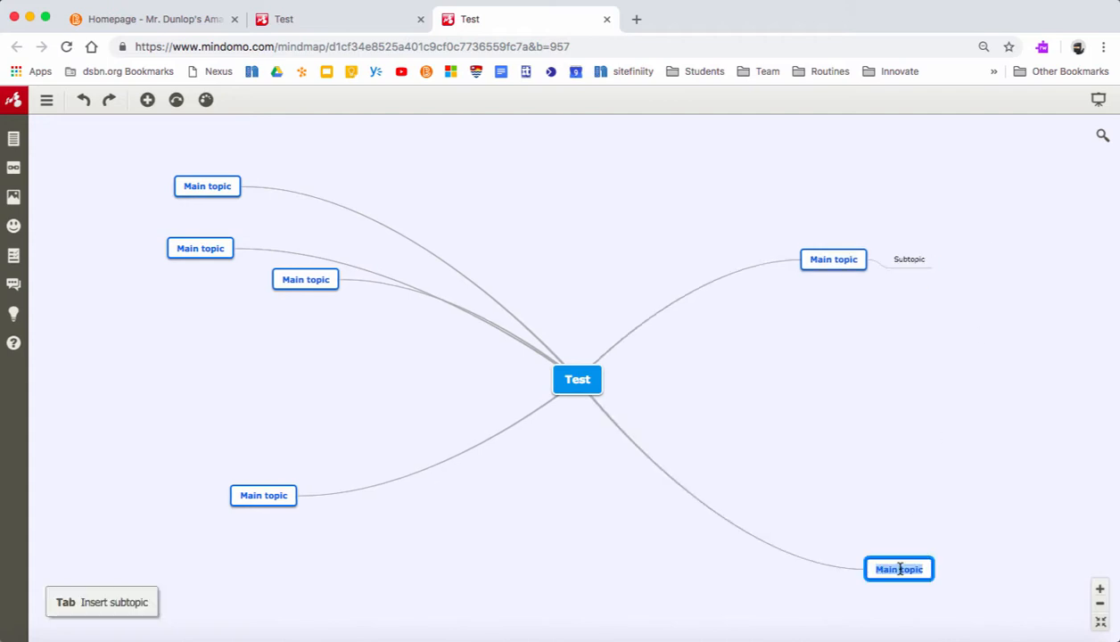
pyautogui.click(607, 21)
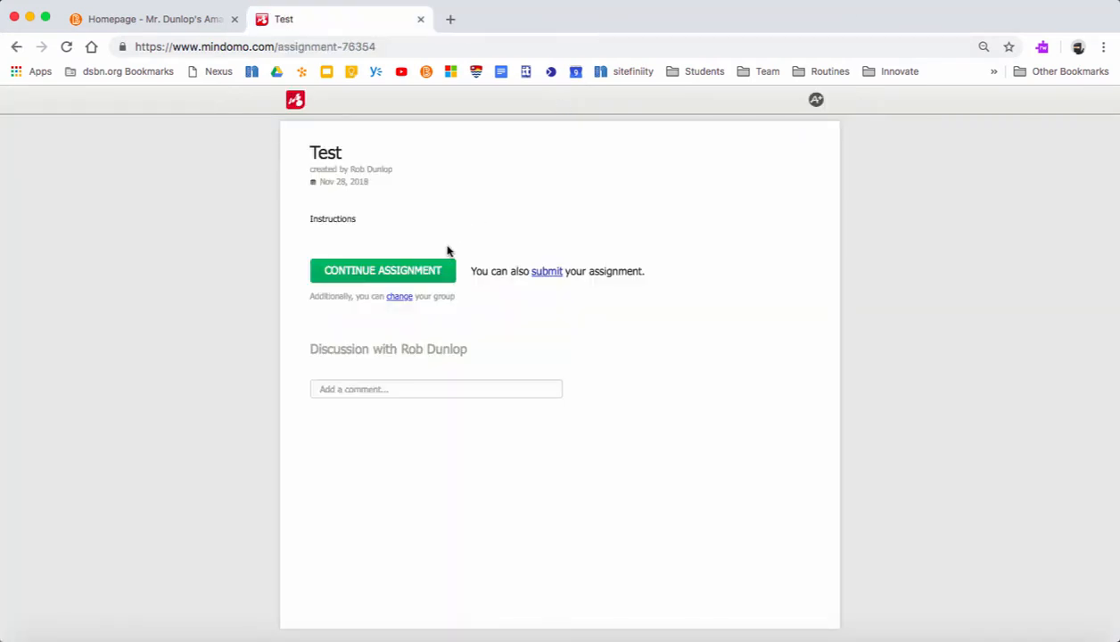
# - Submit the Test assignment, confirm the submission, and return to the dashboard via the logo
pyautogui.click(546, 271)
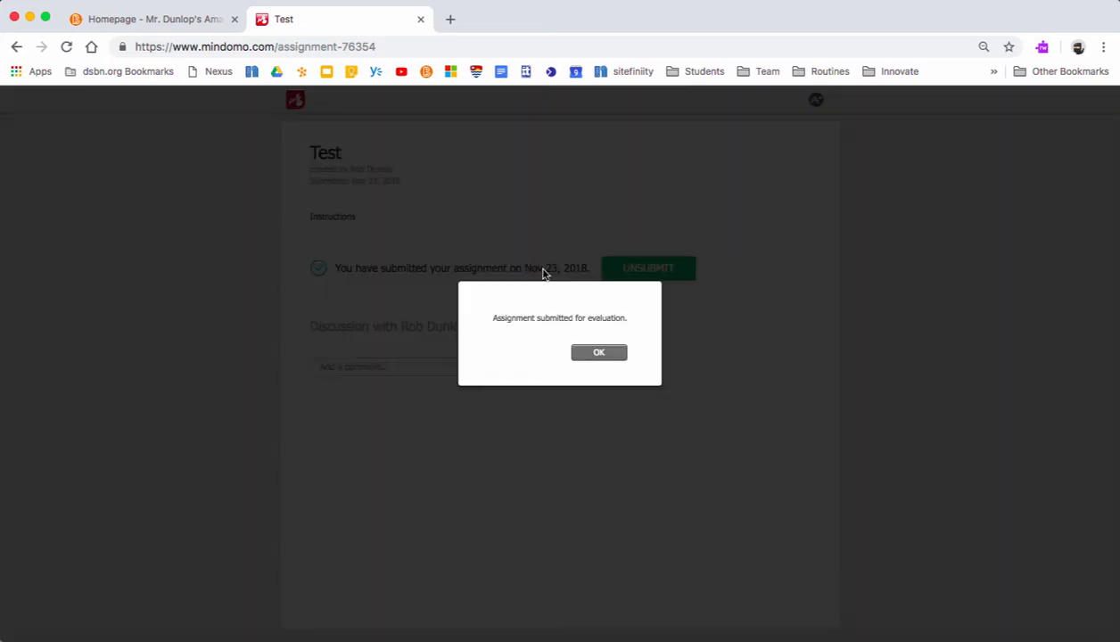
pyautogui.click(594, 353)
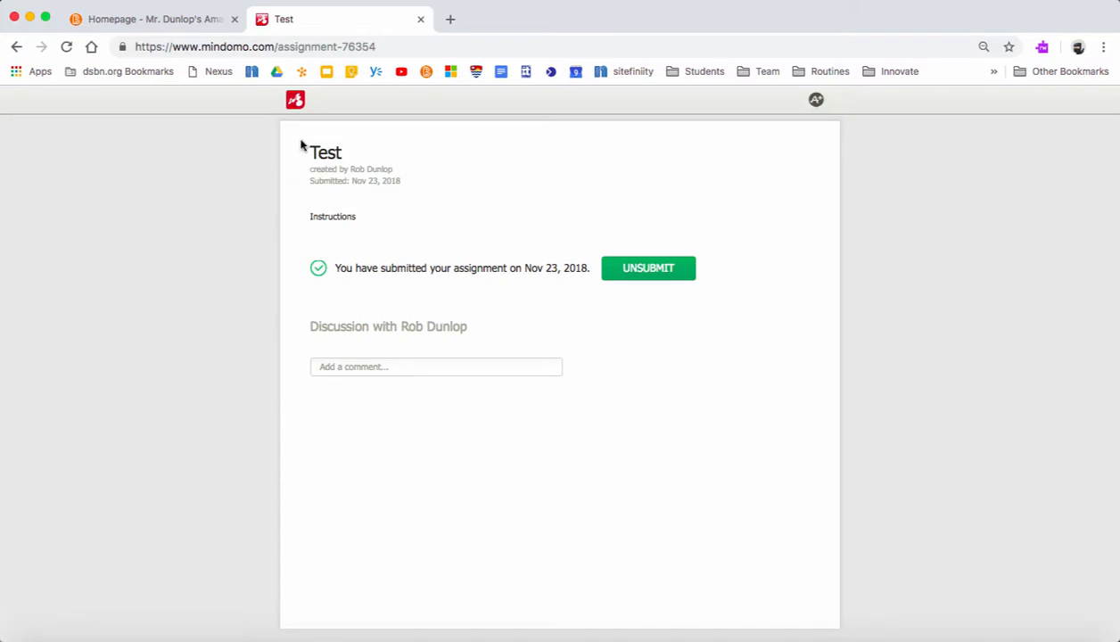
pyautogui.click(300, 109)
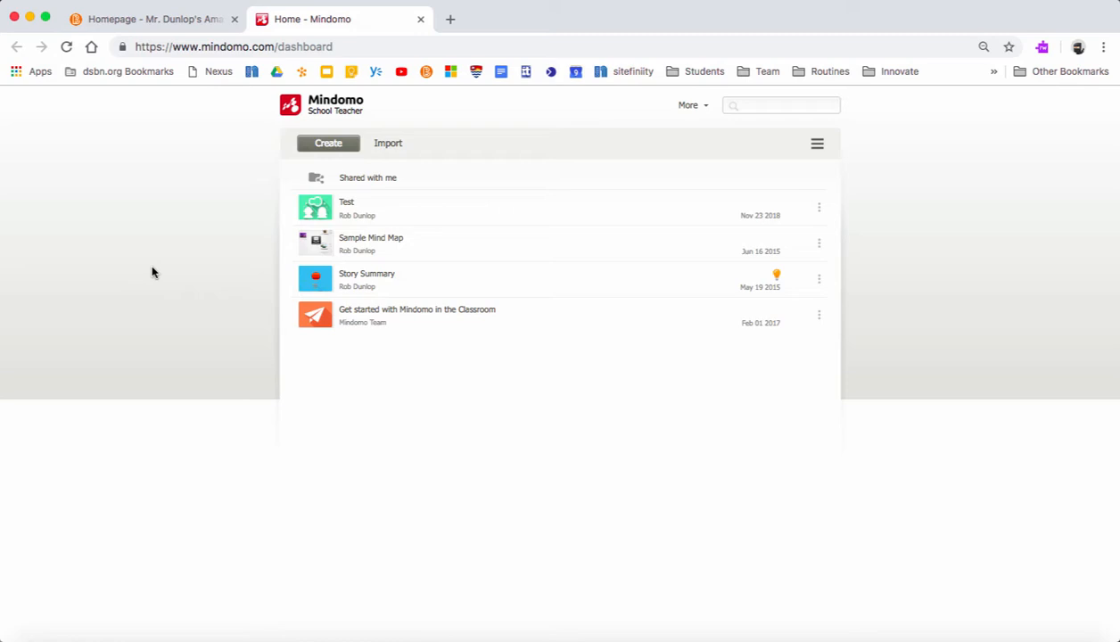
# - Open the Test assignment's submitted map, zoom out twice to view it whole, and open Grade
pyautogui.click(347, 206)
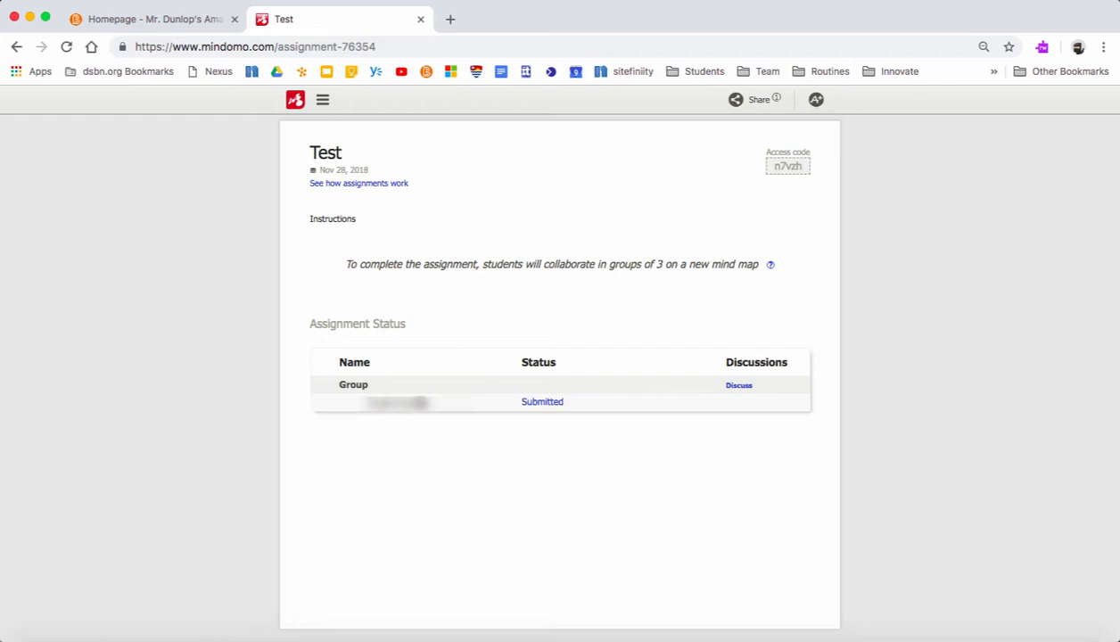
pyautogui.click(544, 404)
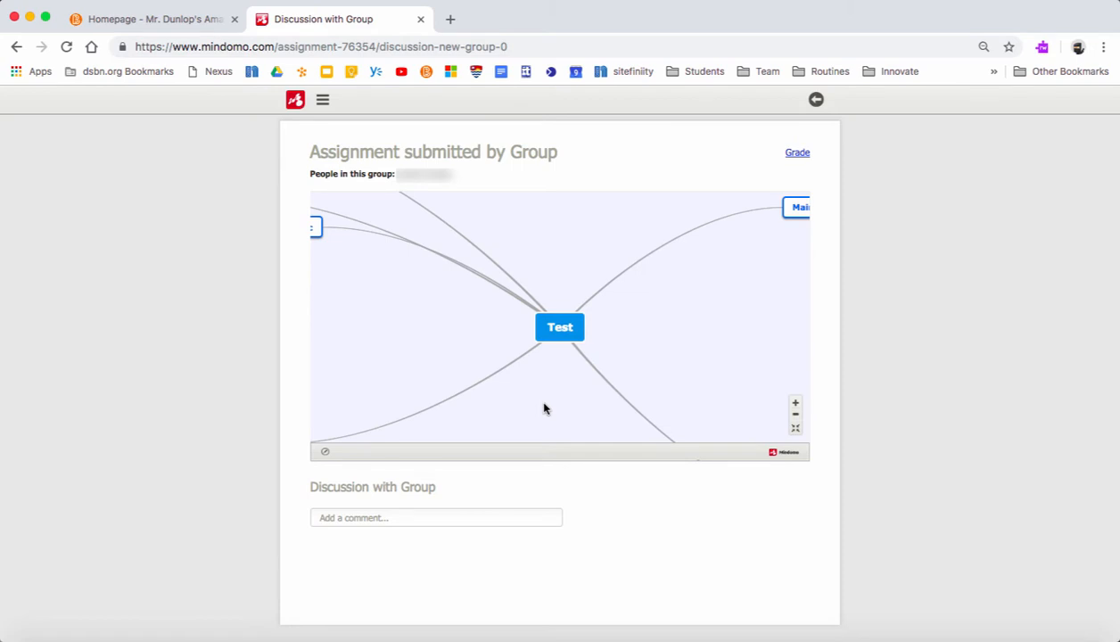
pyautogui.click(796, 417)
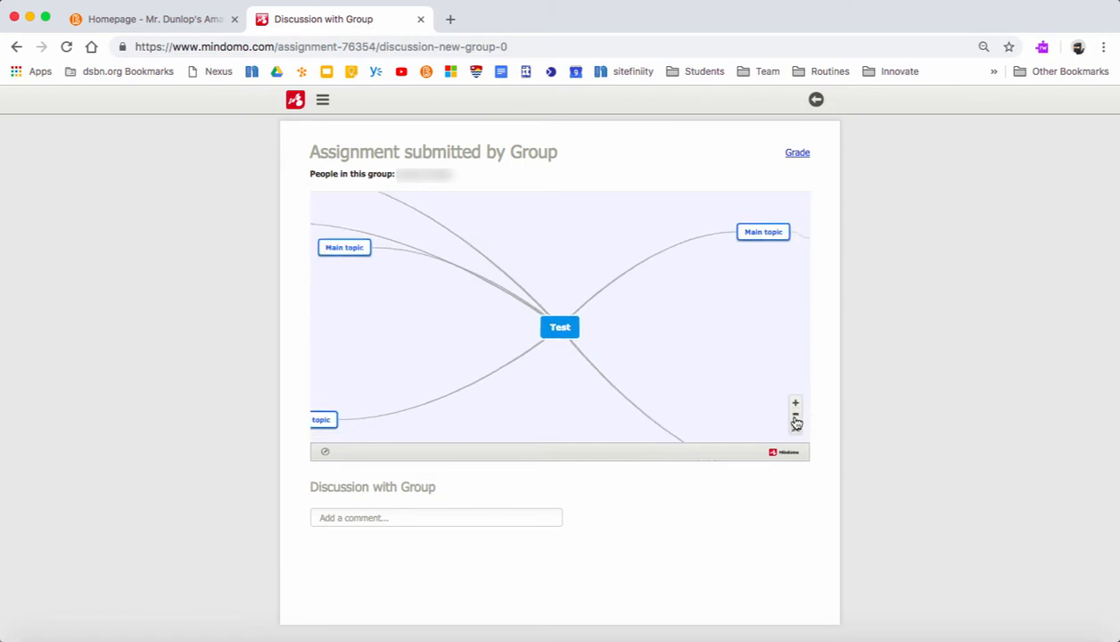
pyautogui.click(795, 416)
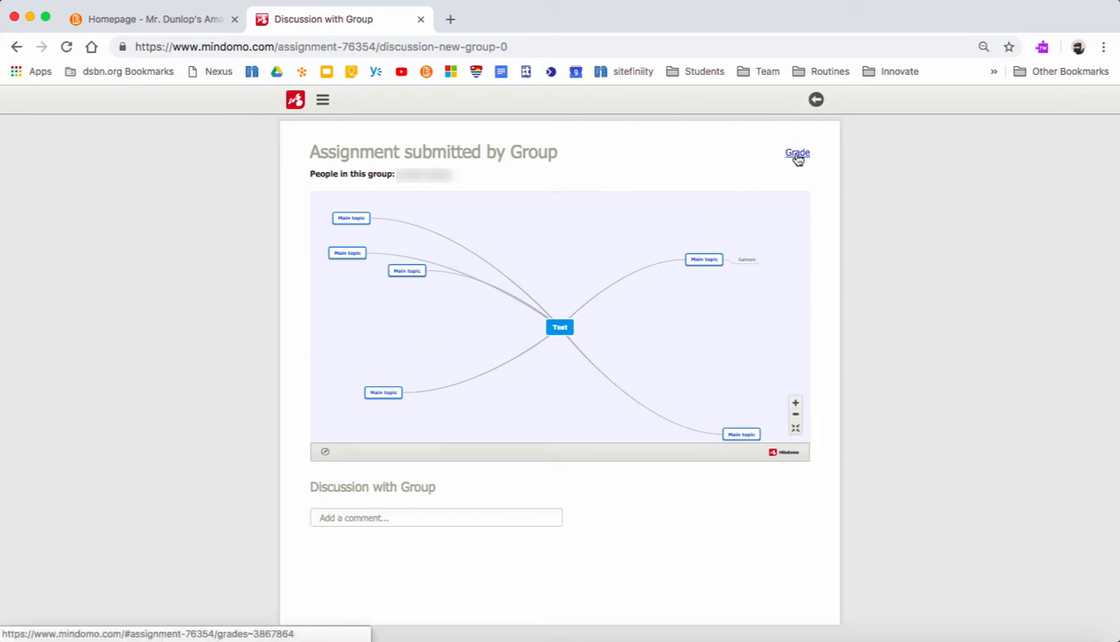
pyautogui.click(797, 155)
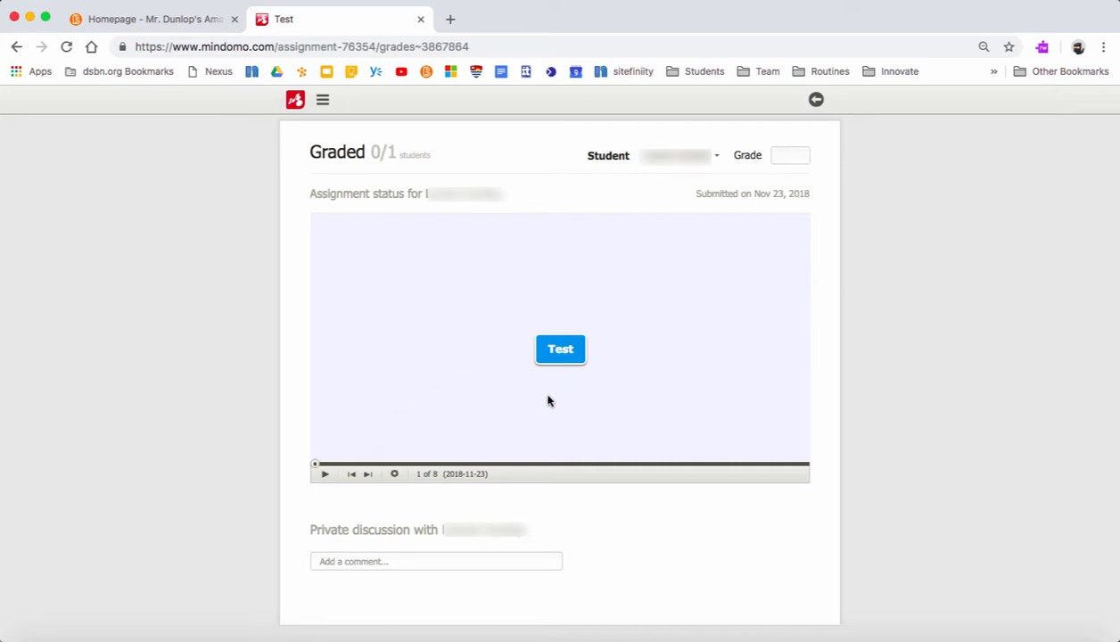
# - Replay the Test map's editing history, enter grade A, and go back to the dashboard
pyautogui.click(324, 477)
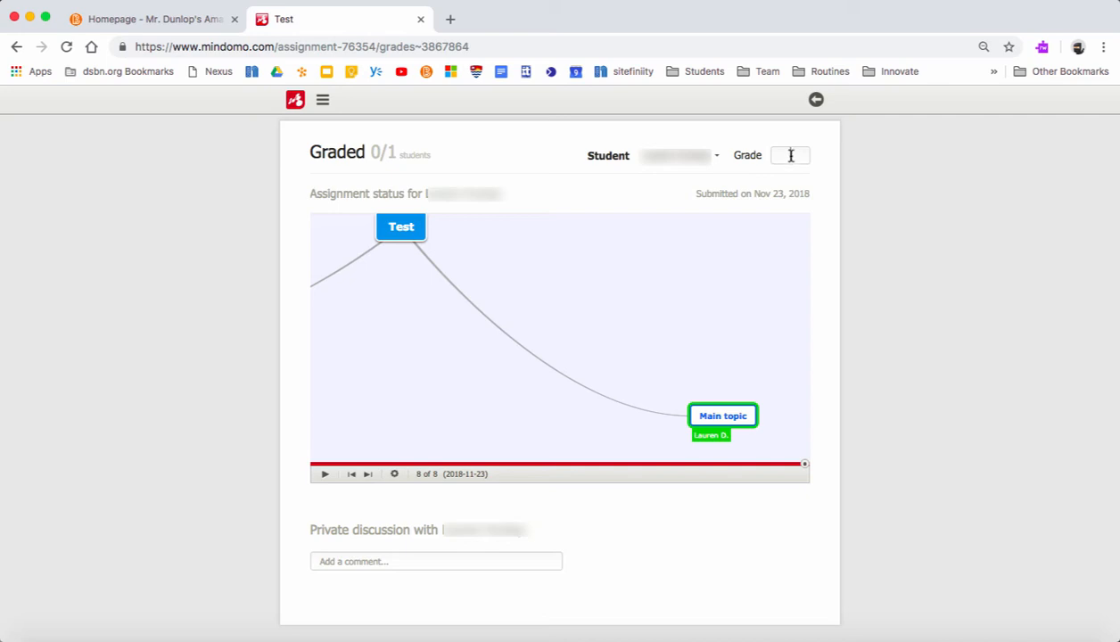
pyautogui.write('A')
pyautogui.scroll(-3, 738, 370)
pyautogui.scroll(3, 738, 391)
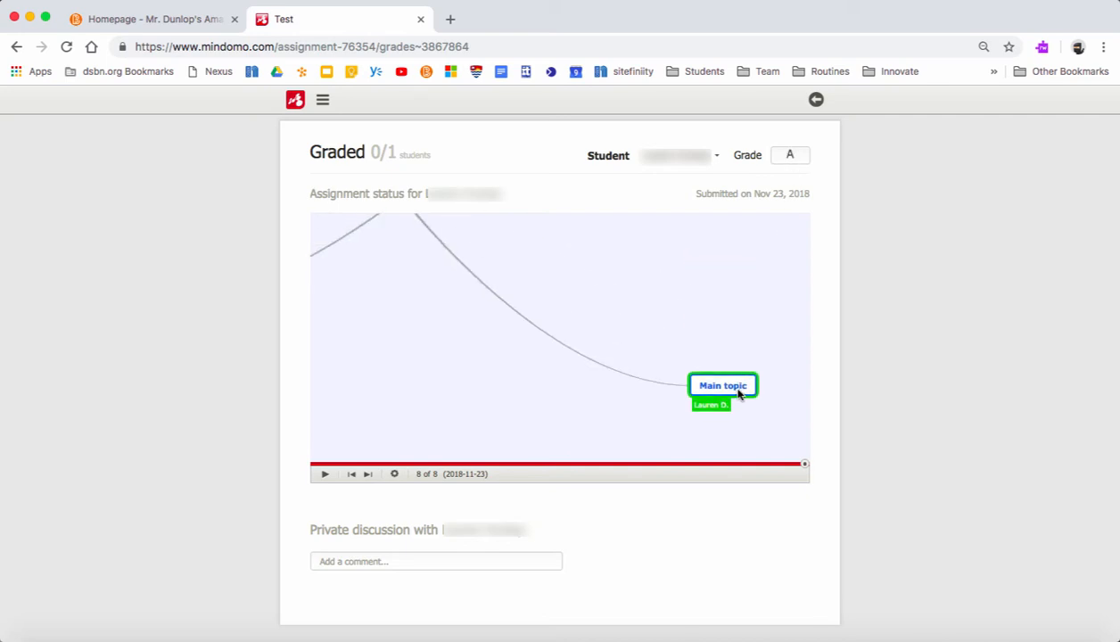
pyautogui.click(719, 157)
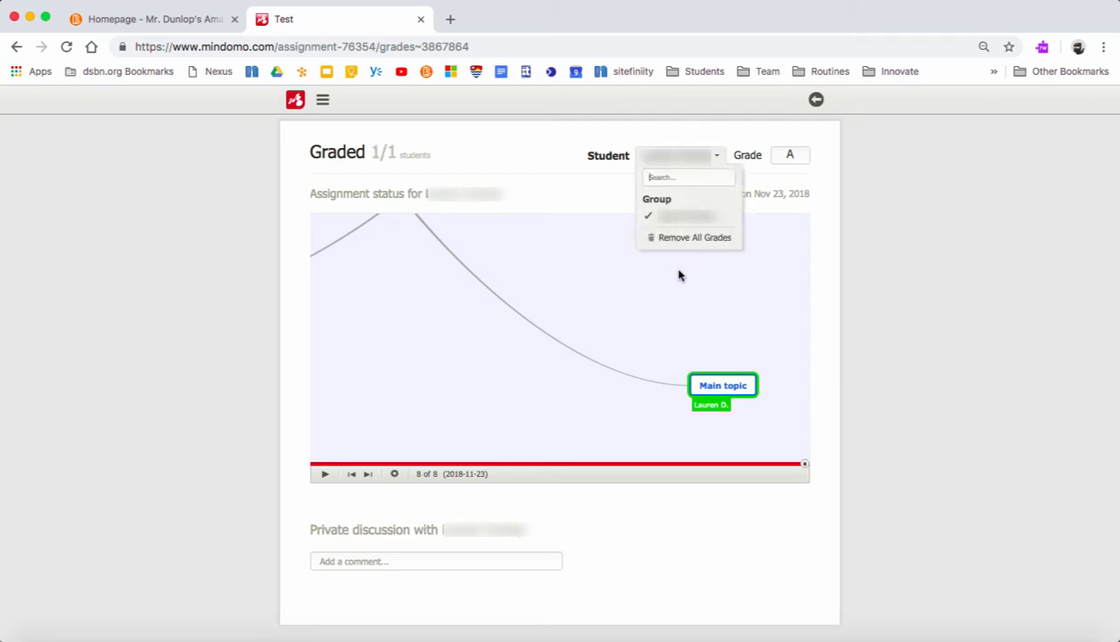
pyautogui.click(290, 101)
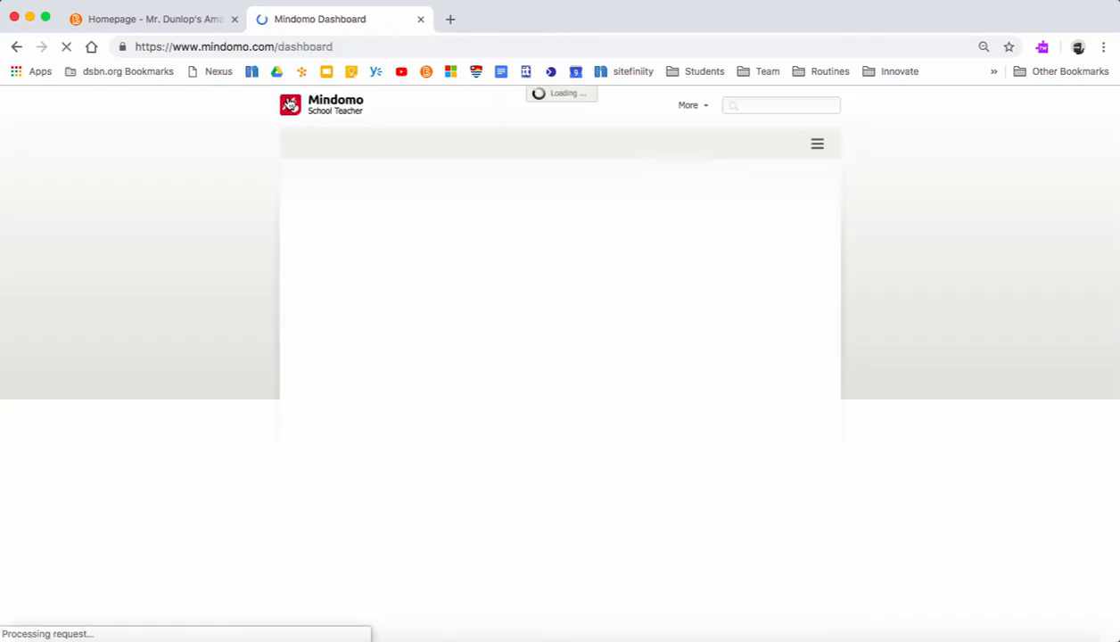